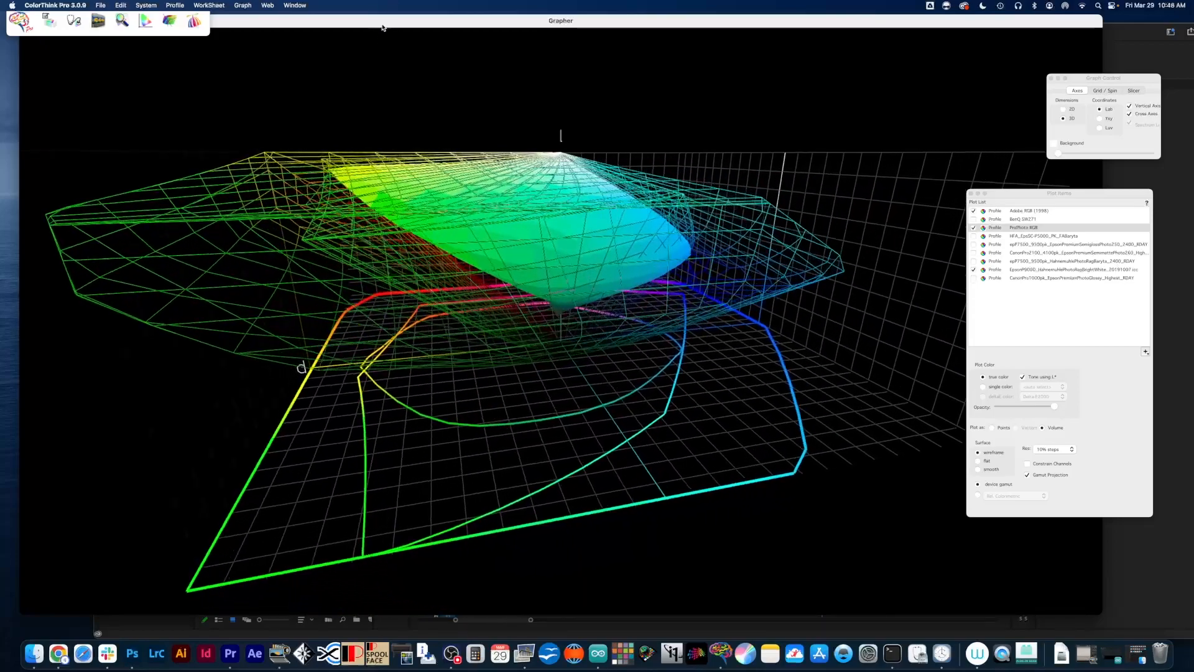
Examine the plotted gamuts, and hide the ProPhoto RGB and Epson Hahnemuhle Photo Rag Bright White plots to leave only Adobe RGB (1998)
left_click_drag(382, 26, 371, 26)
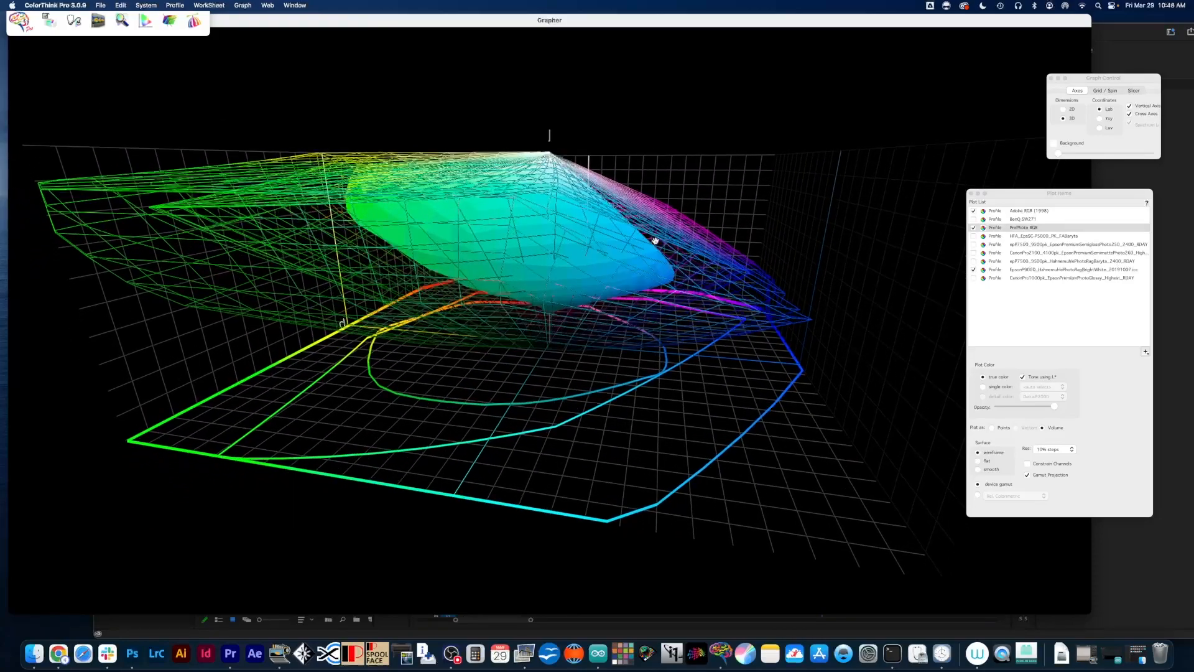
left_click_drag(655, 241, 648, 263)
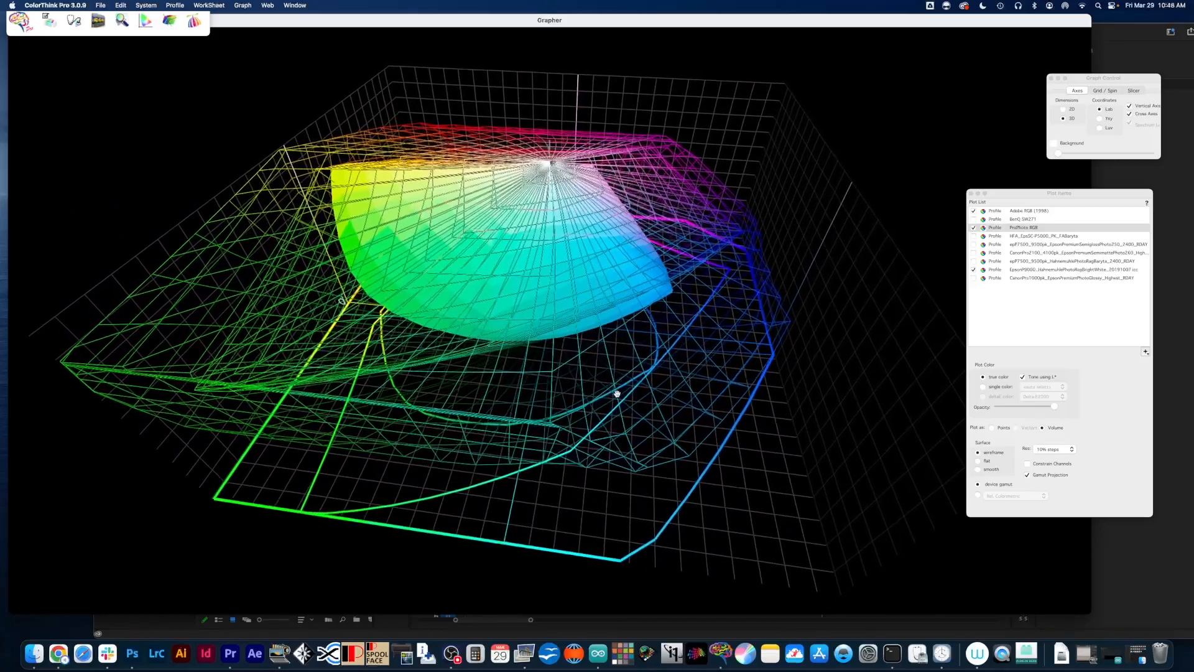
left_click_drag(640, 413, 694, 389)
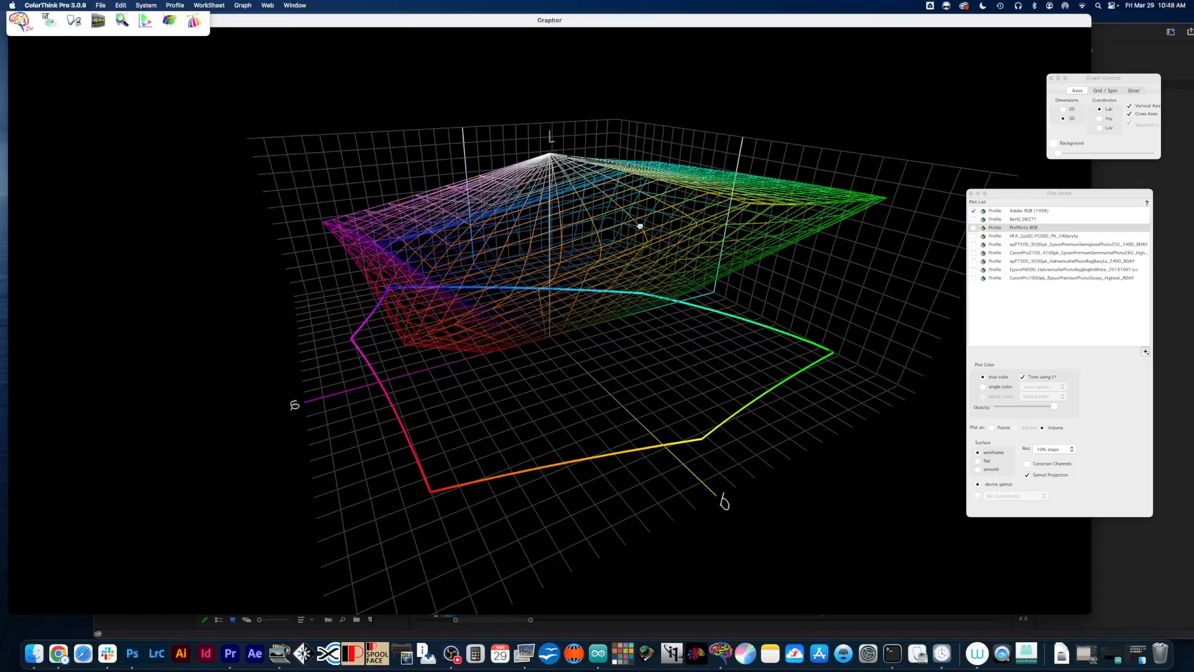
left_click_drag(662, 260, 656, 255)
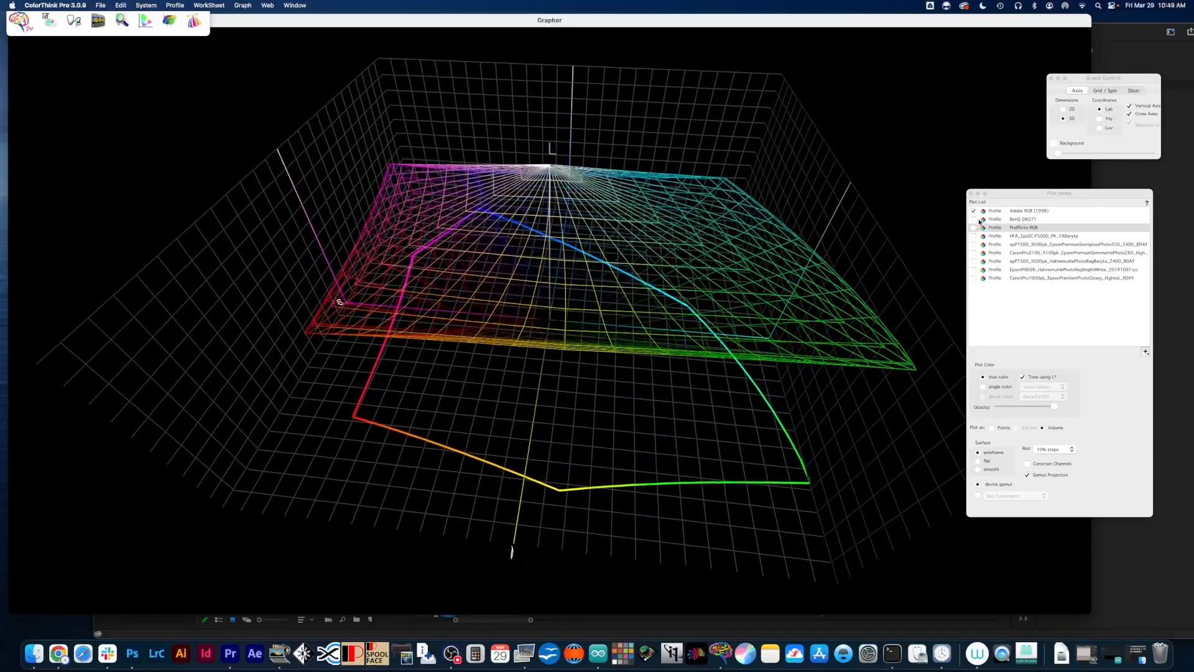
Plot the BenQ monitor profile against Adobe RGB (1998), add ProPhoto RGB, and compare the three gamuts in the 3D graph
left_click(973, 219)
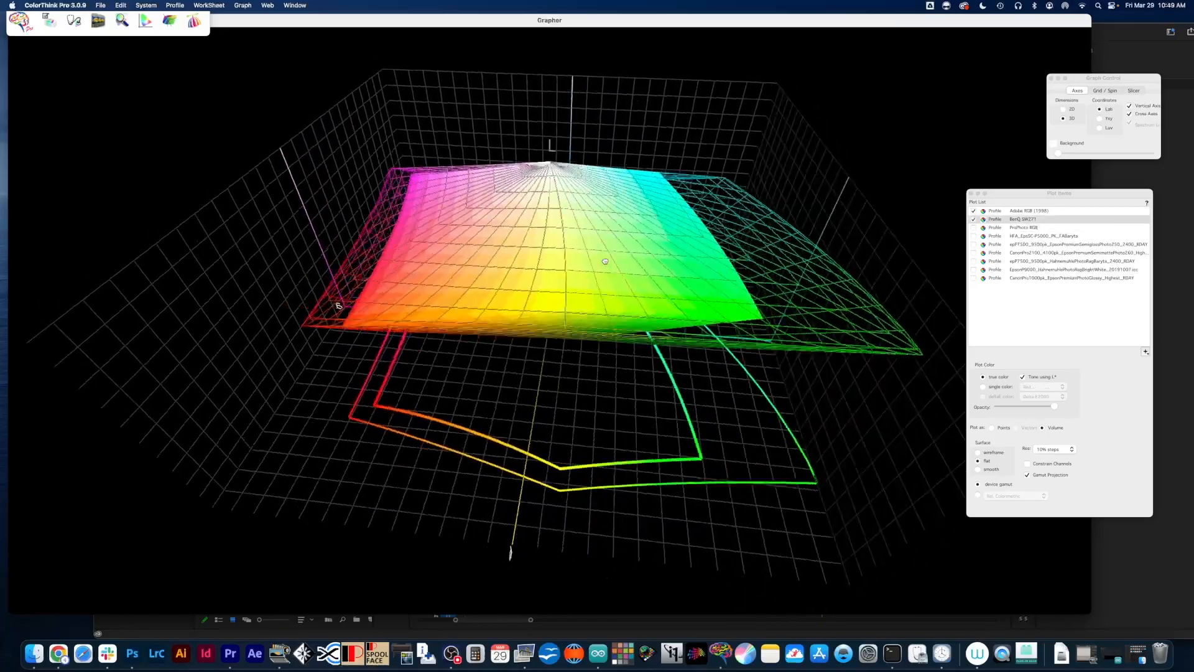
mouse_move(608, 264)
left_mouse_down()
mouse_move(615, 222)
mouse_move(662, 270)
mouse_move(618, 257)
mouse_move(619, 225)
mouse_move(661, 262)
mouse_move(625, 255)
left_mouse_up()
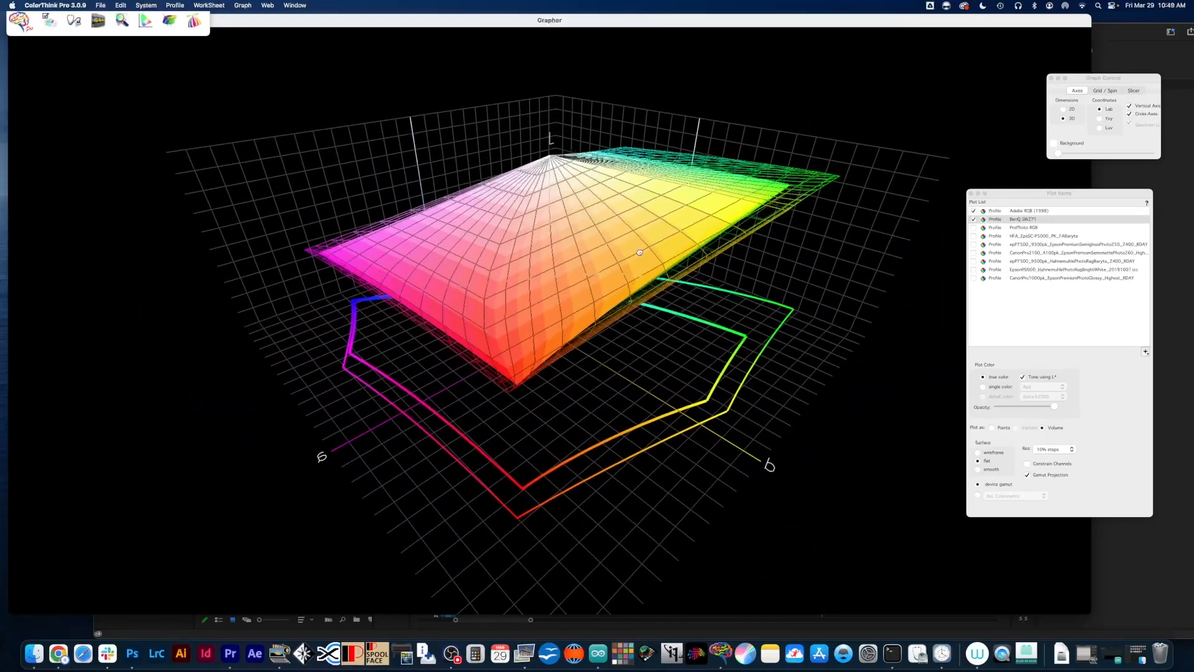
left_click(973, 239)
left_click(974, 228)
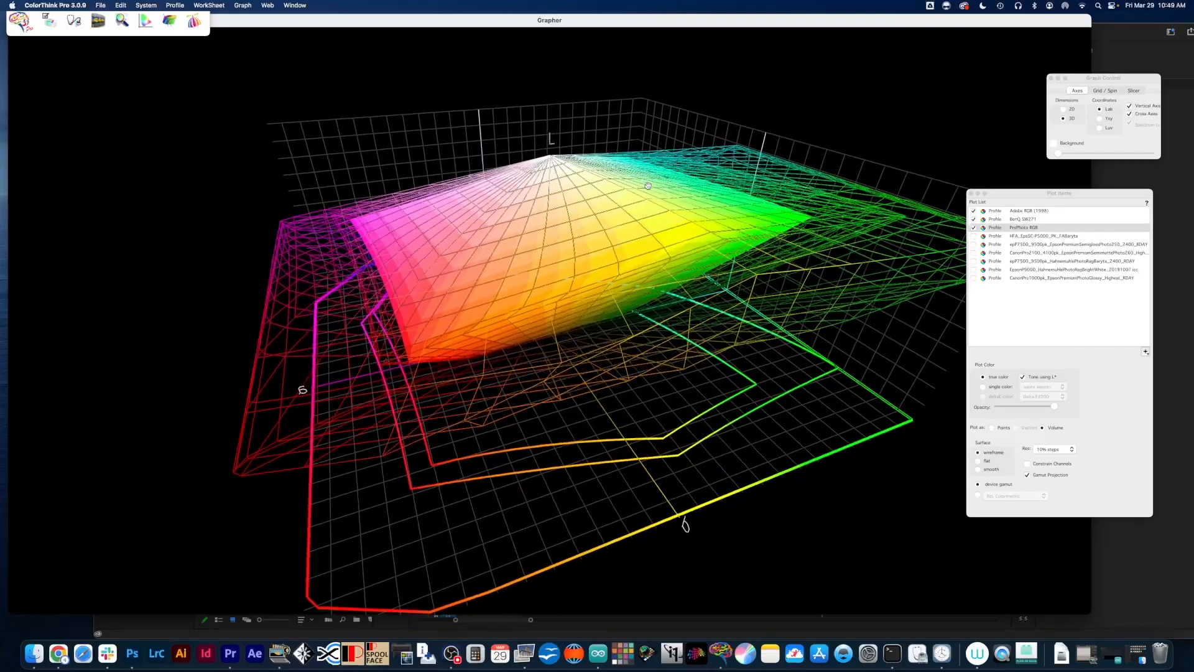
left_click_drag(681, 184, 666, 212)
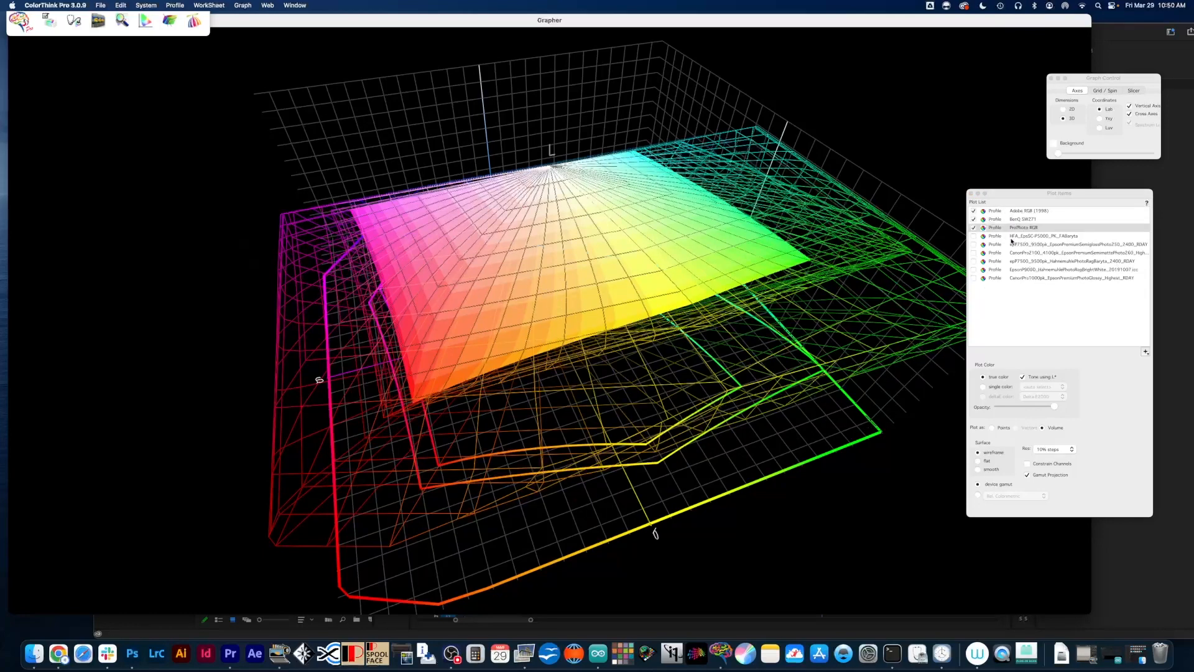
Replace the BenQ and ProPhoto RGB plots with the Epson P7500 Premium Semigloss Photo profile and compare it with Adobe RGB (1998)
left_click(974, 219)
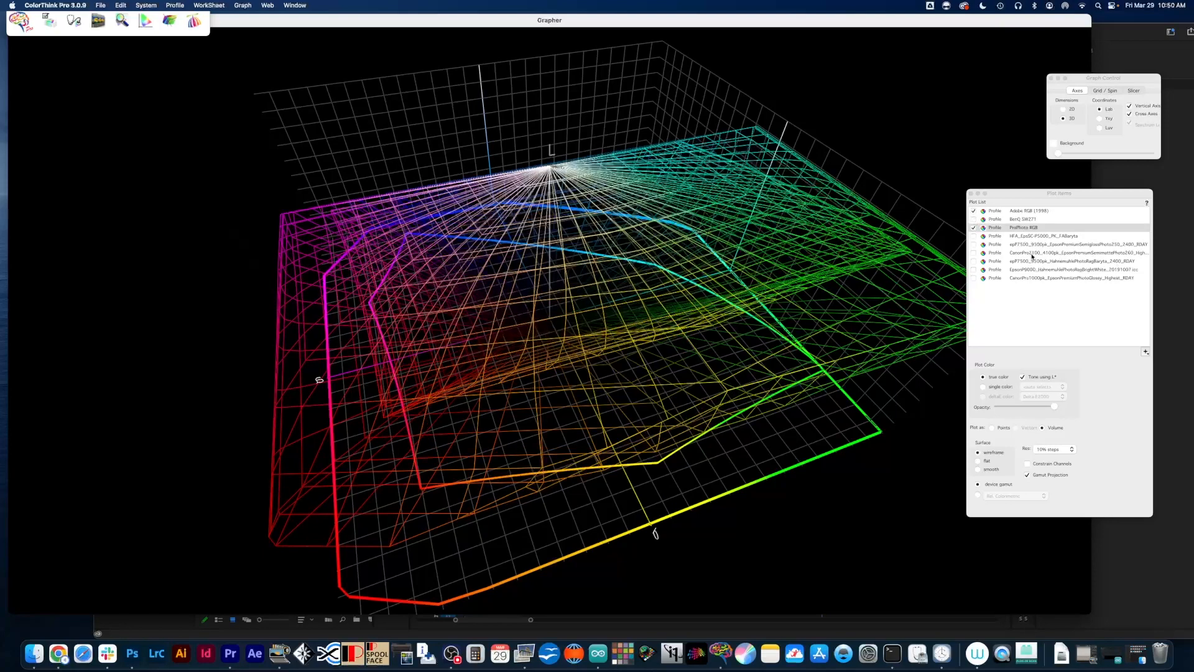
left_click(974, 228)
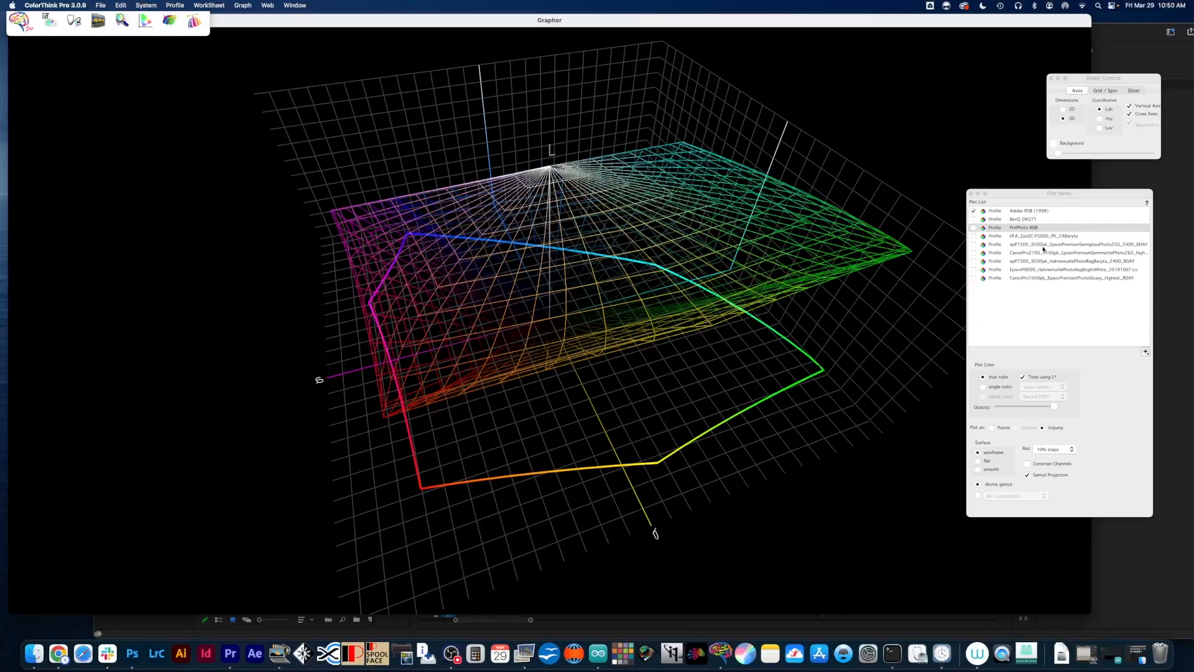
left_click(974, 245)
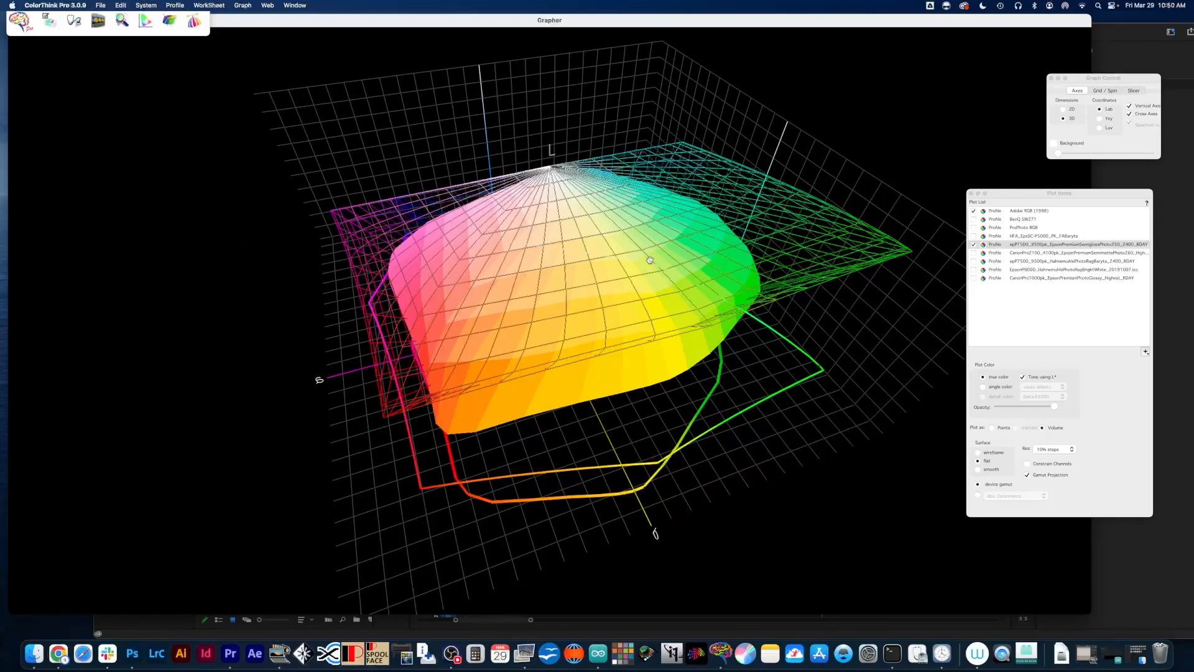
left_click_drag(721, 294, 855, 290)
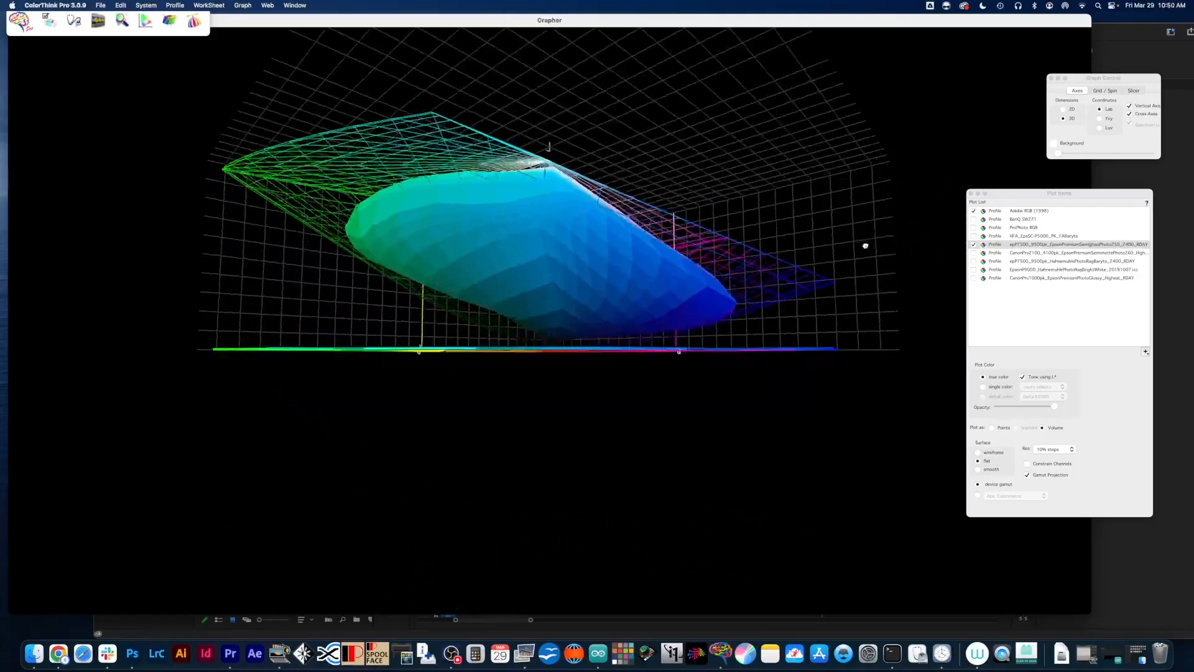
left_click_drag(865, 246, 768, 304)
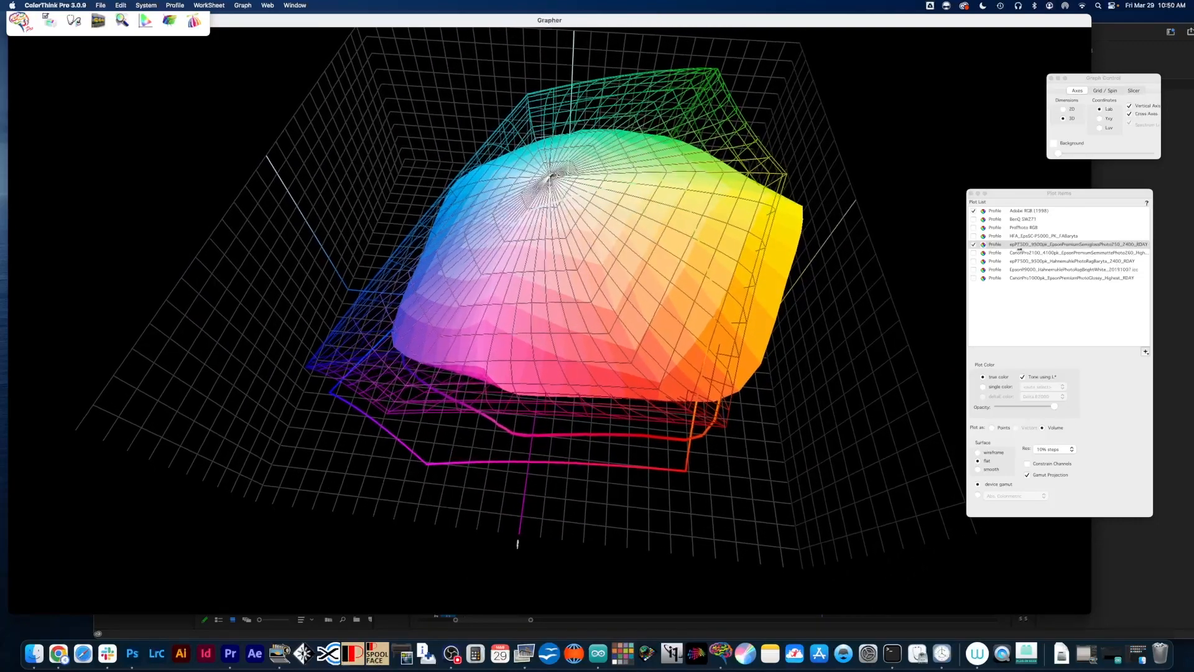
Add the ProPhoto RGB plot and examine how its gamut surrounds the Epson semigloss print gamut from several sides
left_click(974, 228)
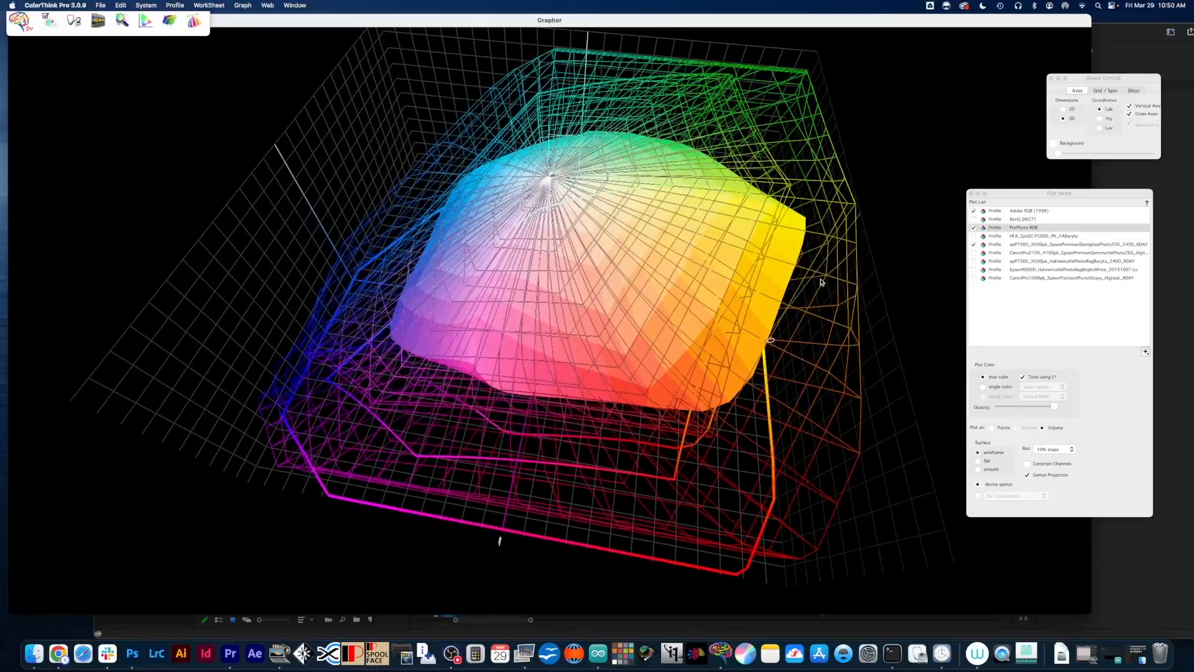
left_click_drag(535, 295, 586, 273)
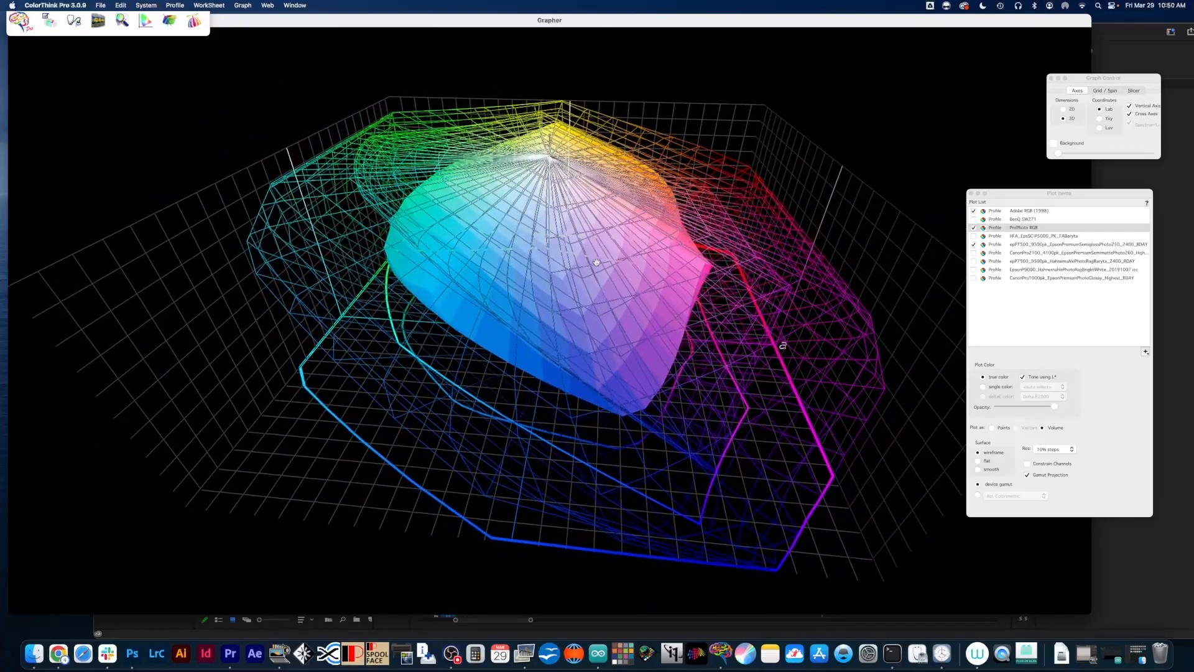
left_click_drag(630, 234, 654, 226)
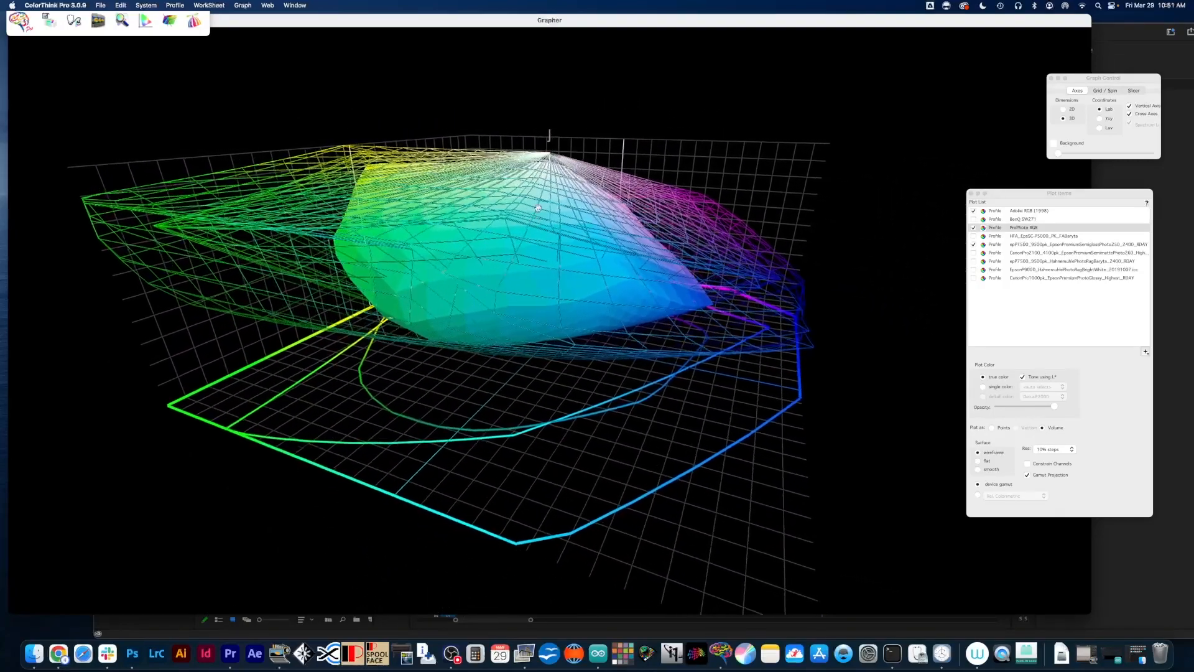
left_click_drag(581, 203, 564, 235)
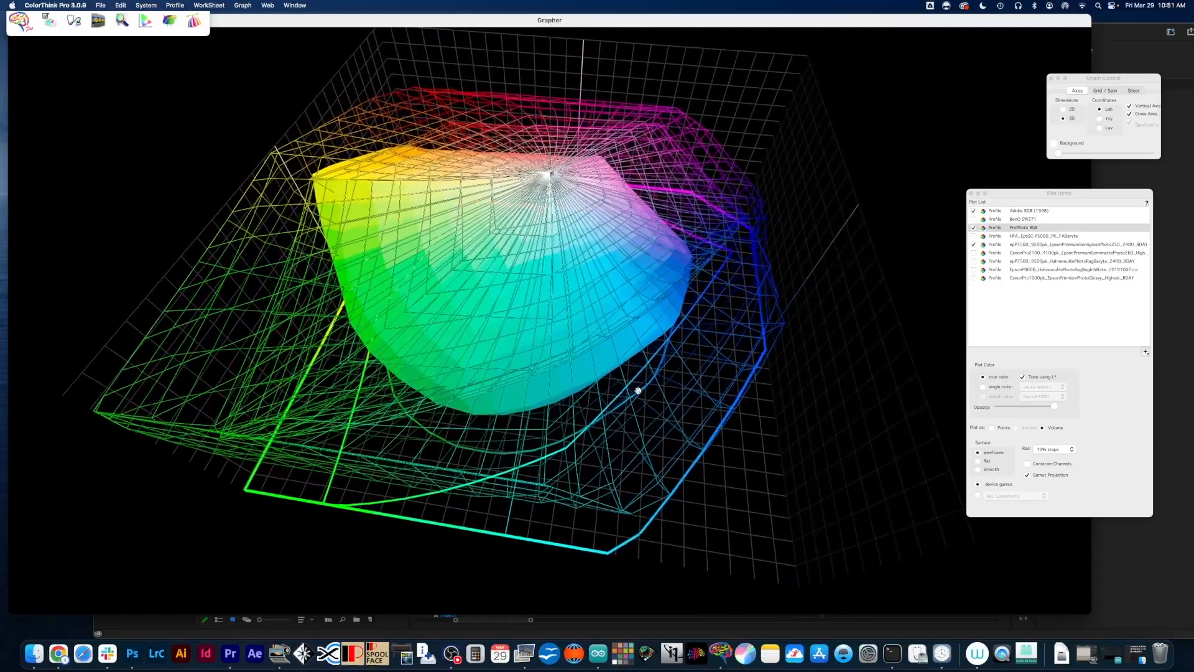
left_click_drag(619, 406, 511, 204)
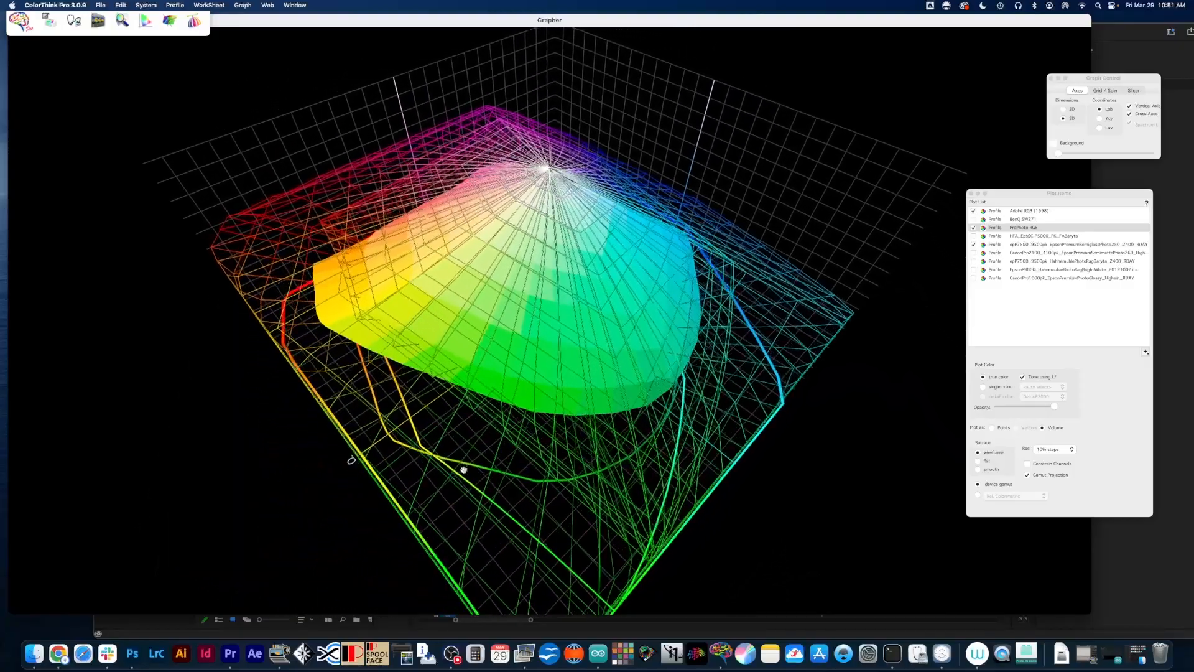
left_click_drag(342, 430, 743, 474)
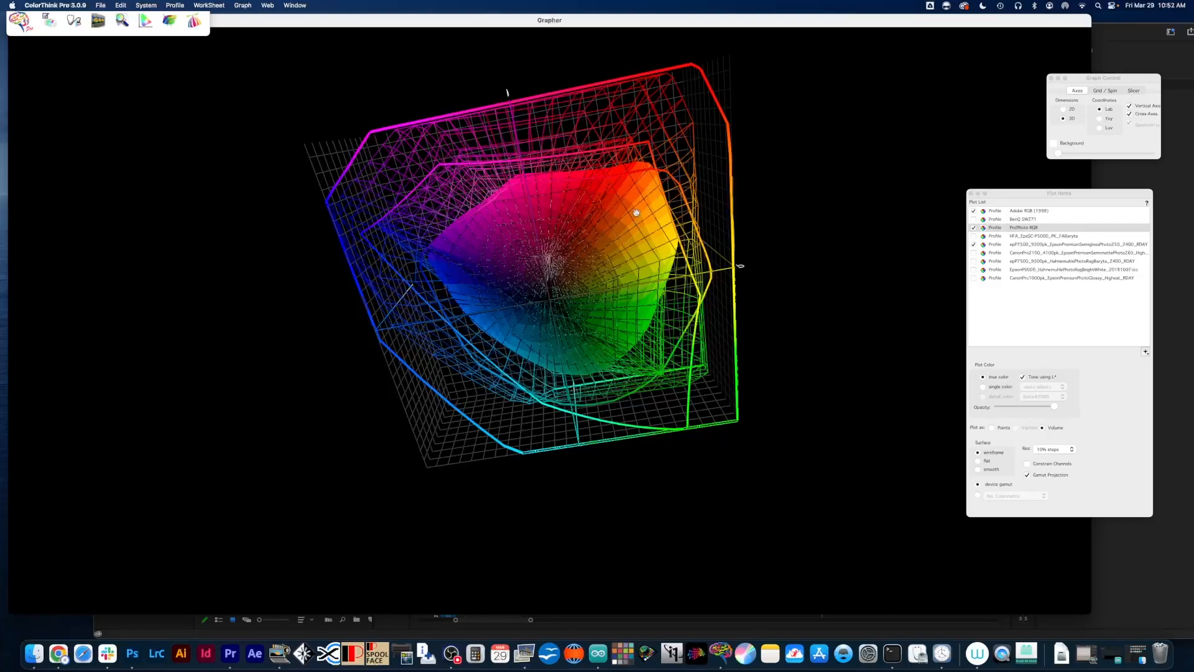
left_click_drag(601, 229, 610, 336)
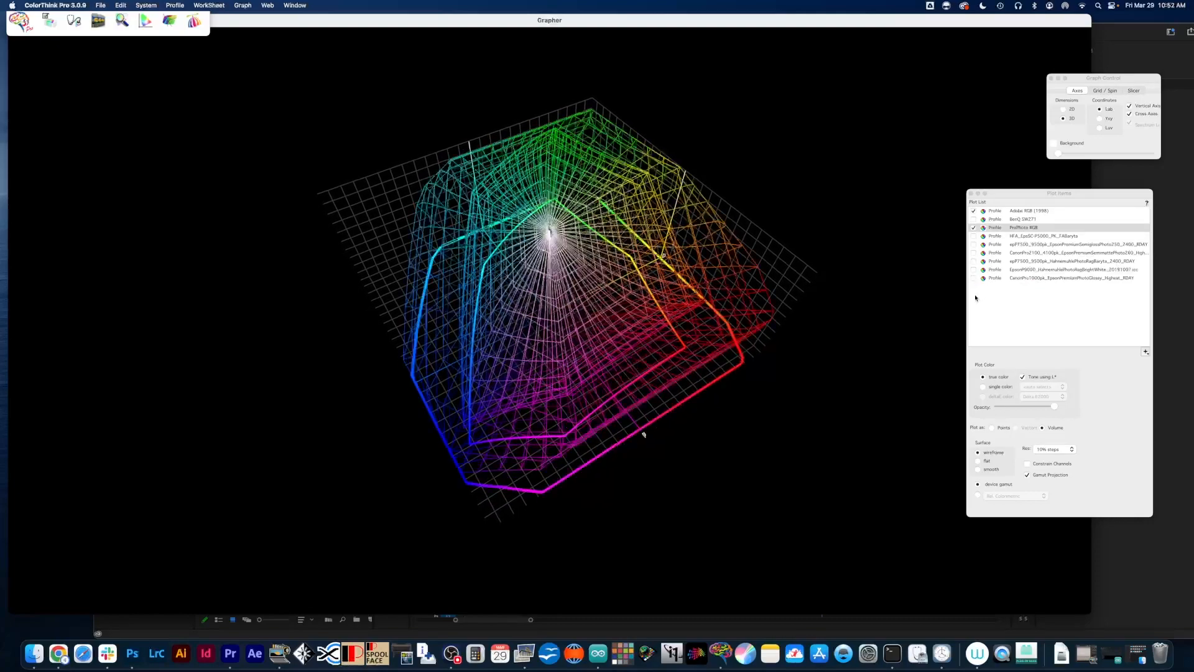
Replace the Epson semigloss plot with the Canon Pro1000 Premium Photo Glossy profile, comparing it with Adobe RGB (1998) alone and with ProPhoto RGB added
left_click(974, 279)
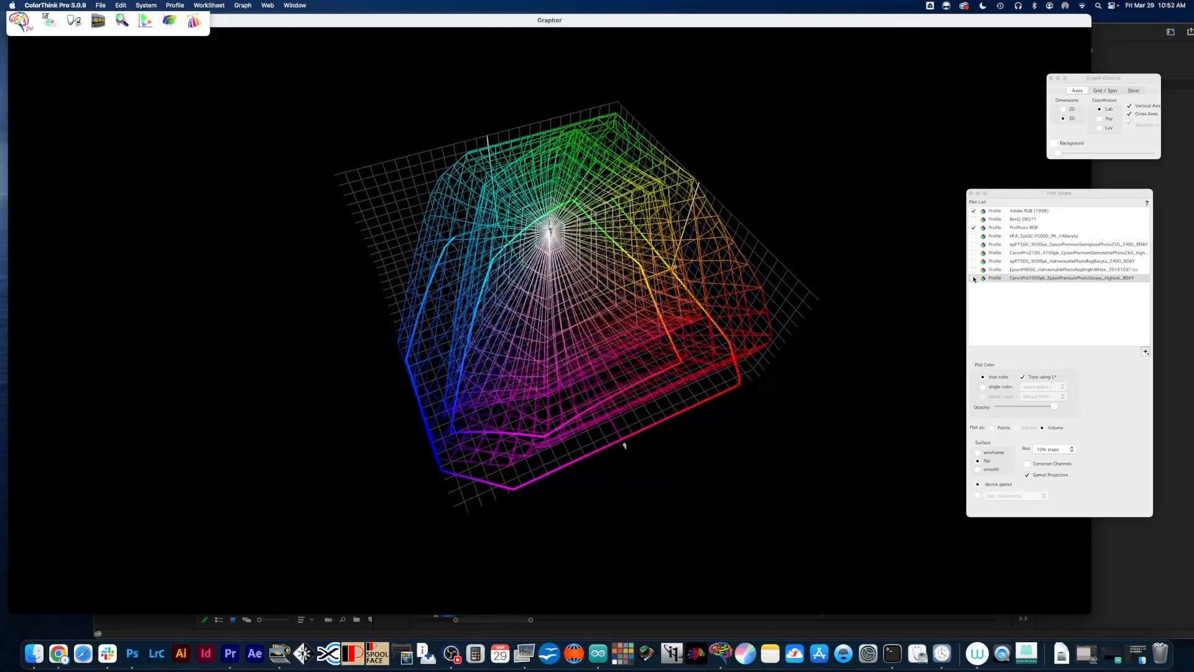
left_click_drag(678, 376, 678, 343)
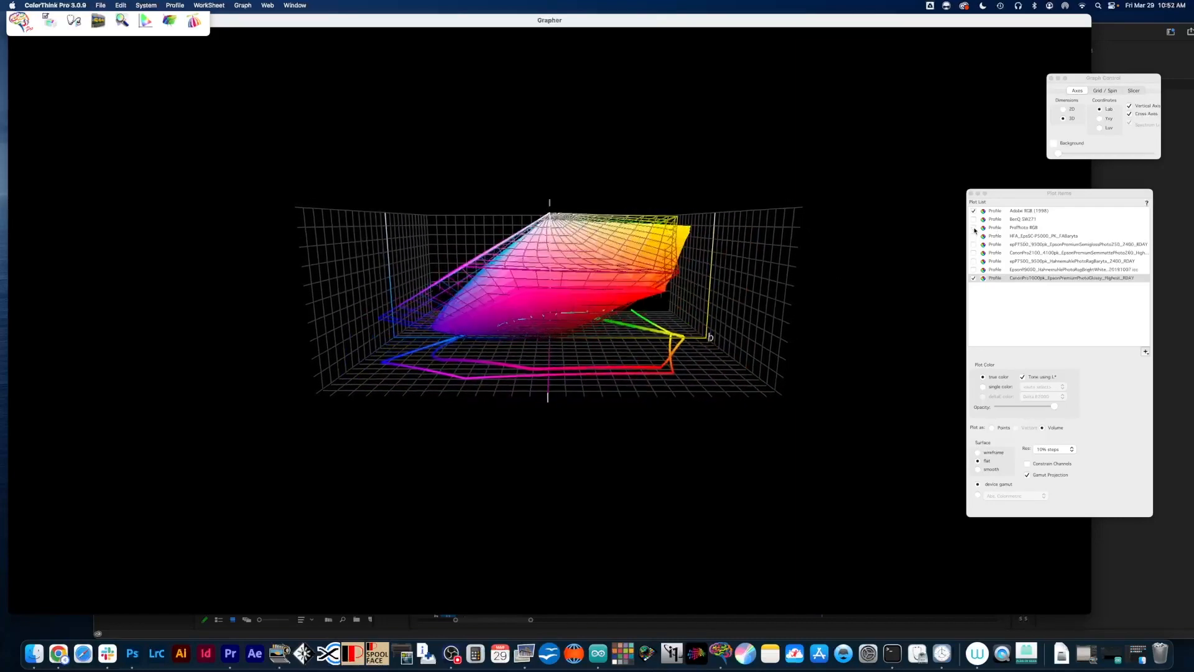
left_click_drag(552, 314, 608, 346)
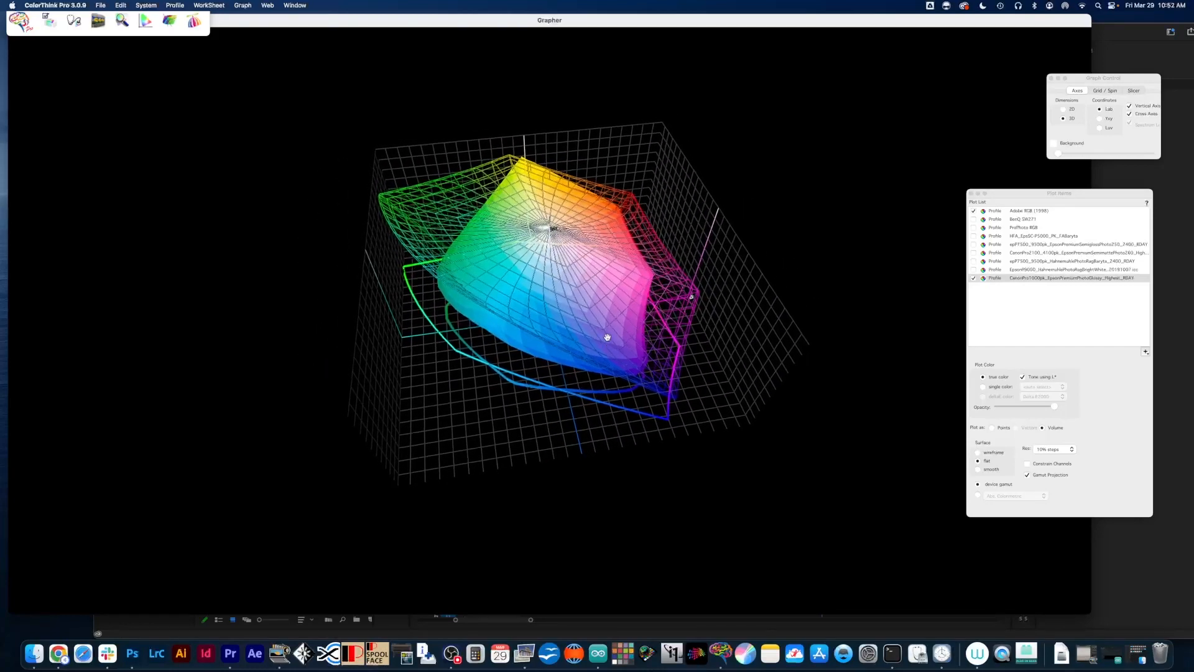
left_click(974, 227)
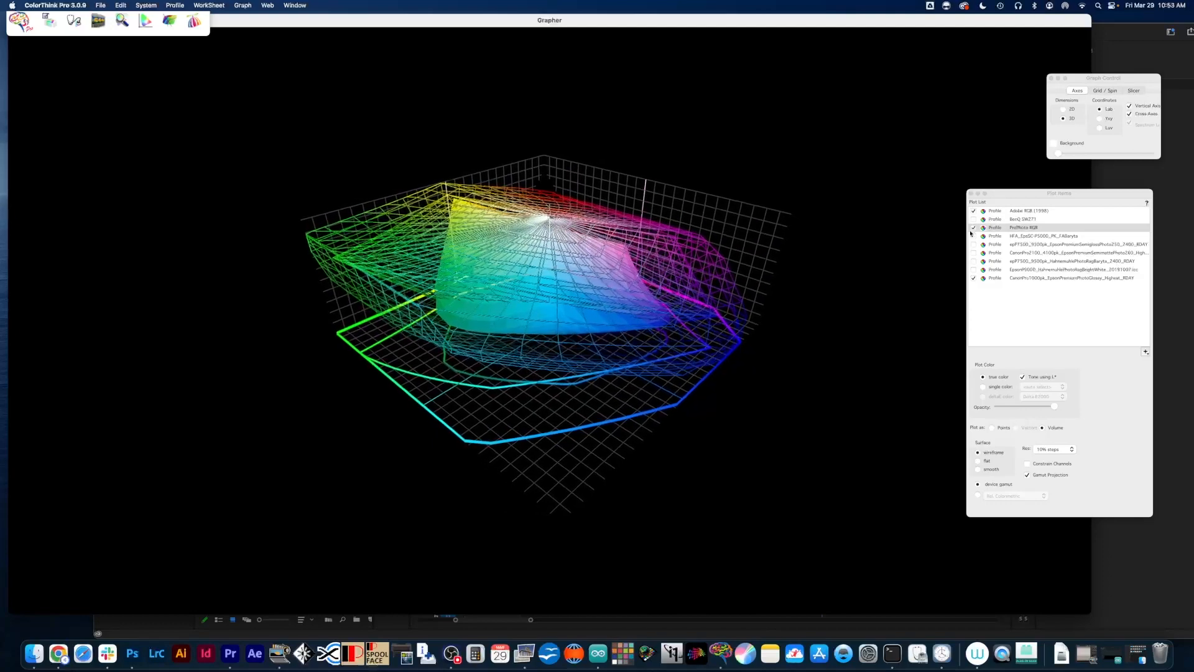
Swap the Canon glossy and ProPhoto RGB plots for the Epson Hahnemuhle Photo Rag Bright White profile and compare it with Adobe RGB (1998)
left_click(974, 278)
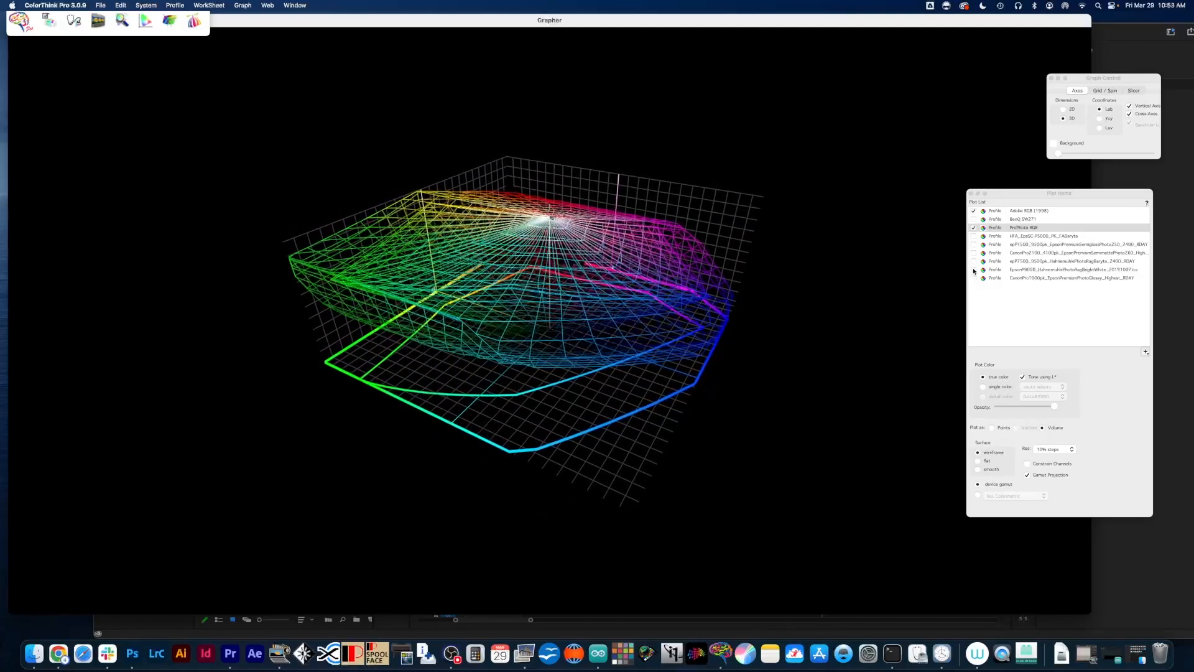
left_click(973, 269)
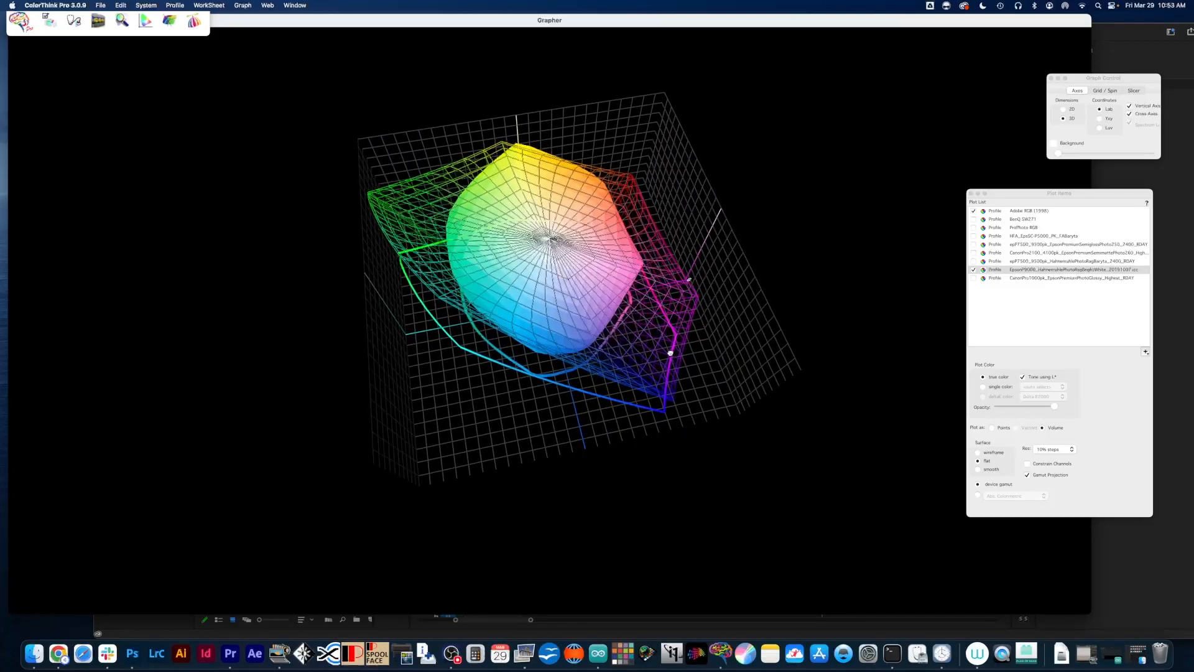
left_click_drag(670, 353, 576, 302)
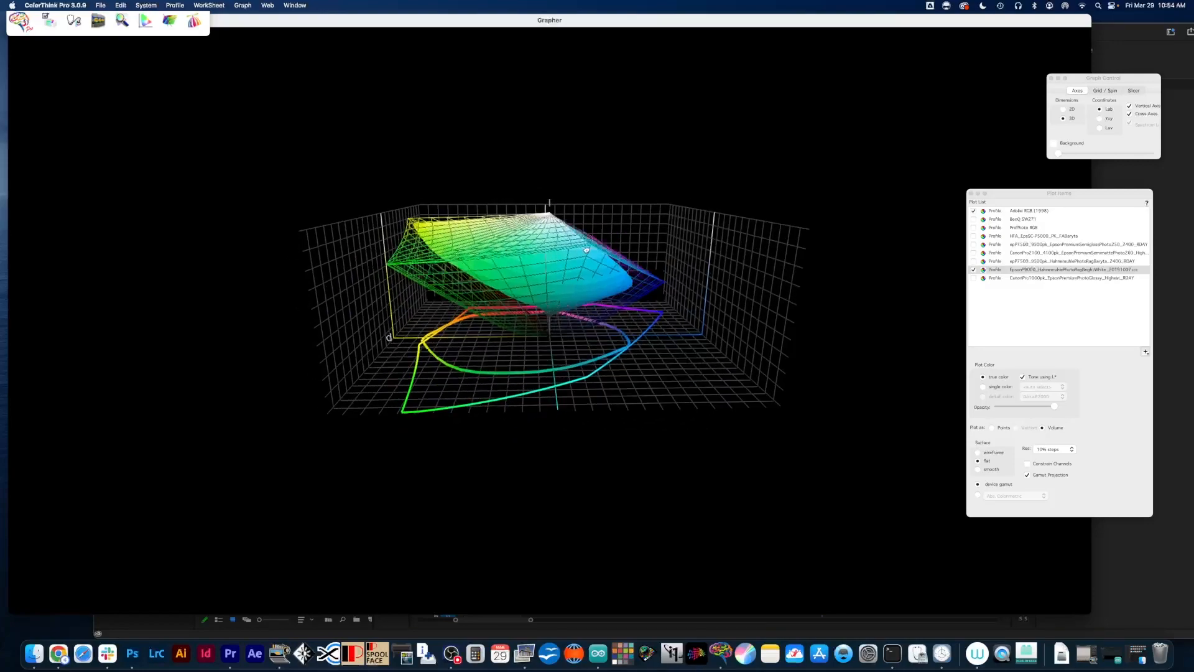
left_click_drag(579, 244, 685, 313)
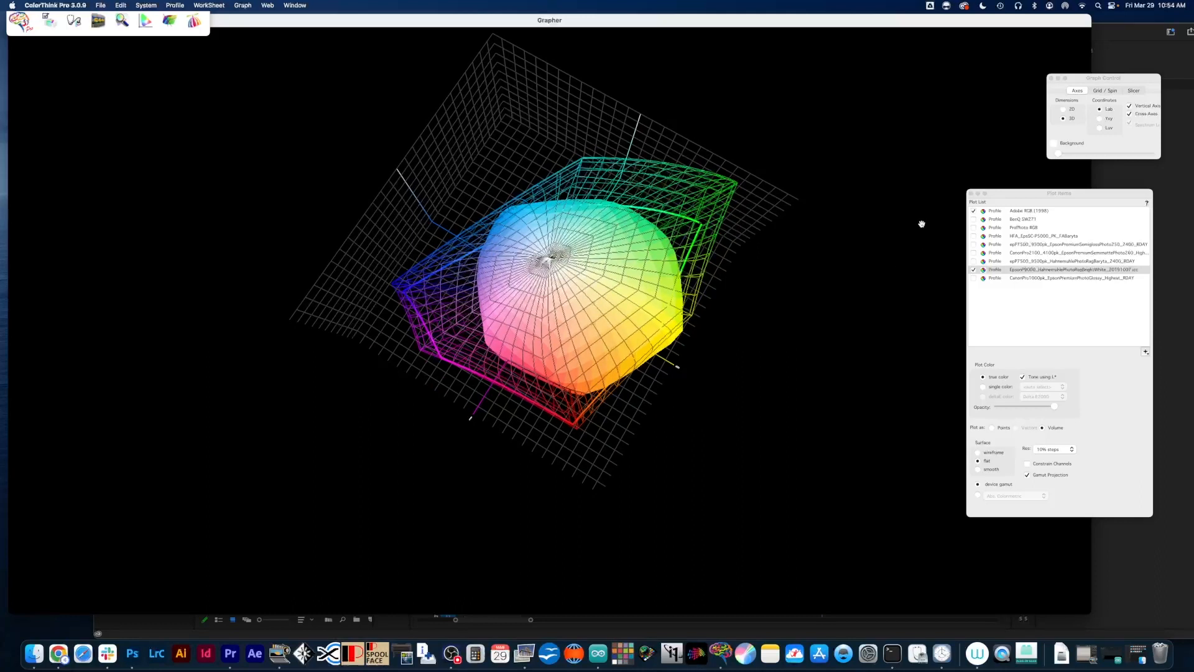
Replace the Hahnemuhle Photo Rag Bright White plot with the Canon Pro2100 Premium Semimatte Photo profile over Adobe RGB (1998)
left_click(974, 270)
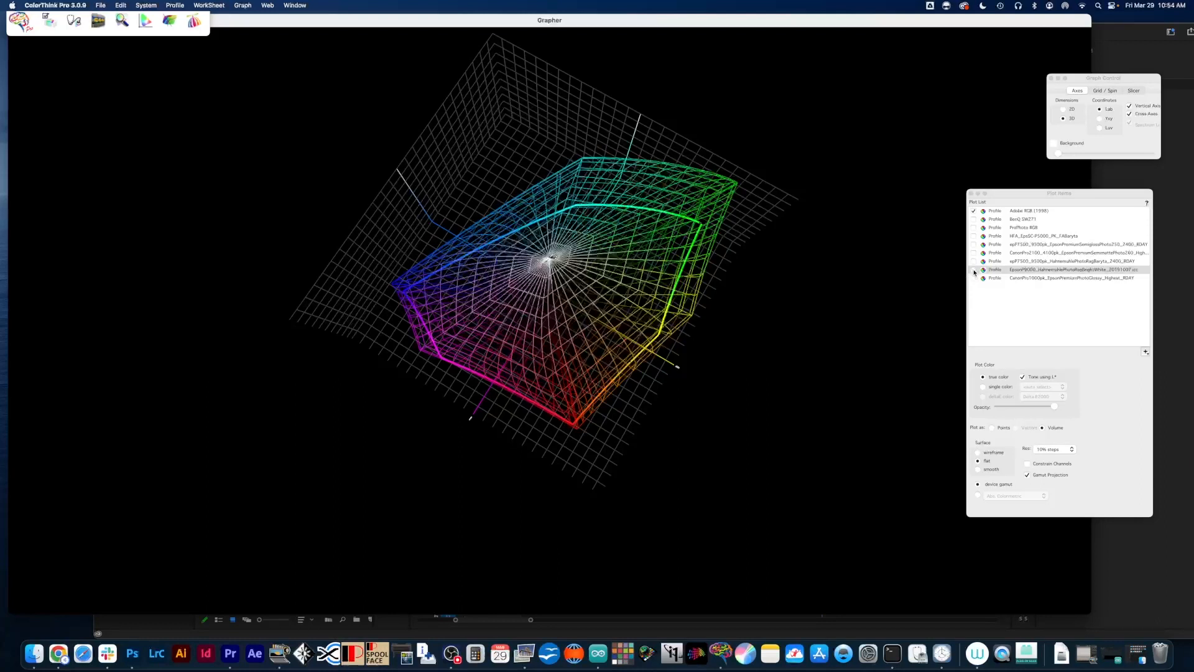
left_click(974, 253)
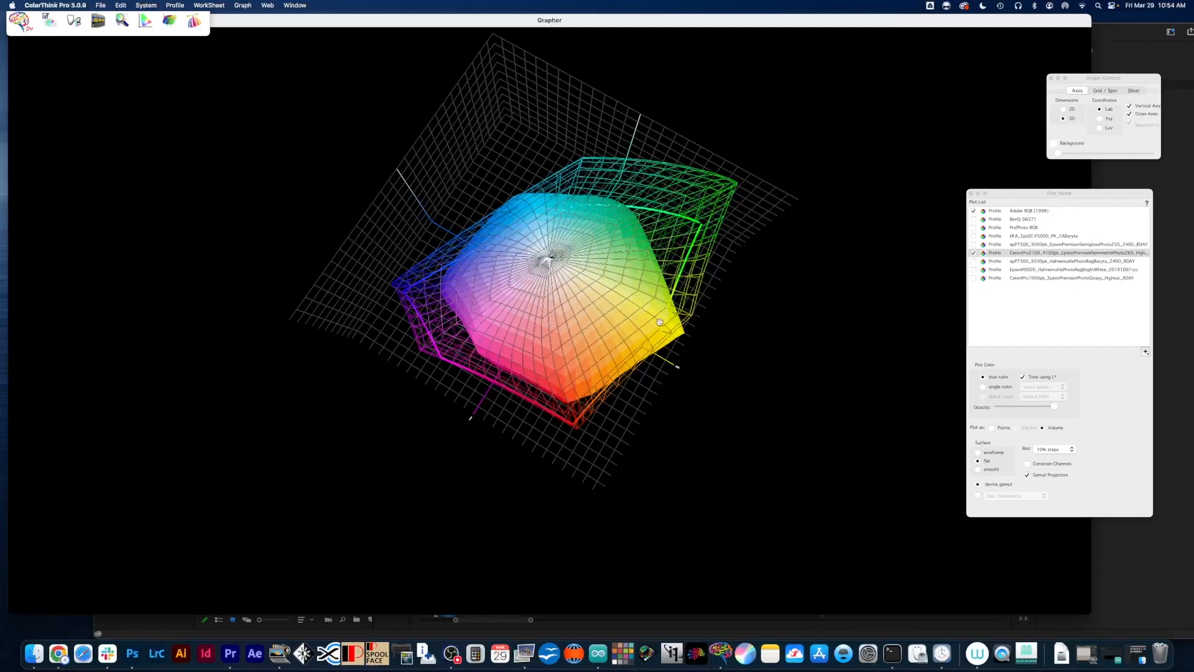
left_click_drag(660, 322, 746, 278)
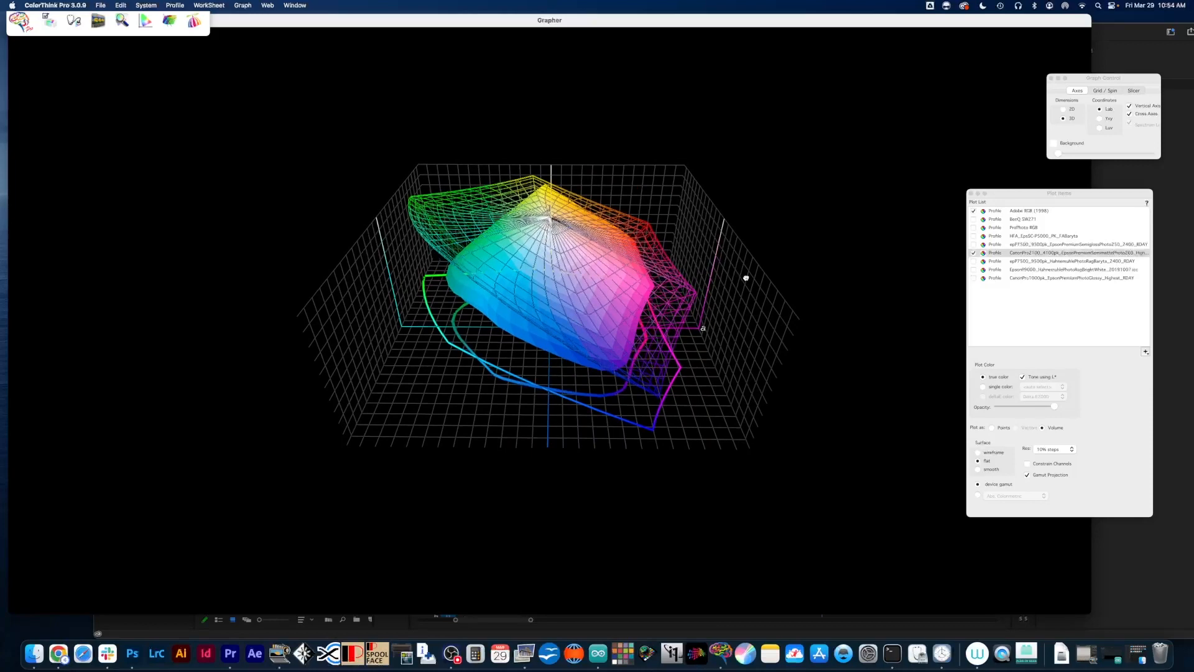
Add the ProPhoto RGB plot and examine the Canon Pro2100 semimatte gamut within both working spaces from several sides
left_click(974, 227)
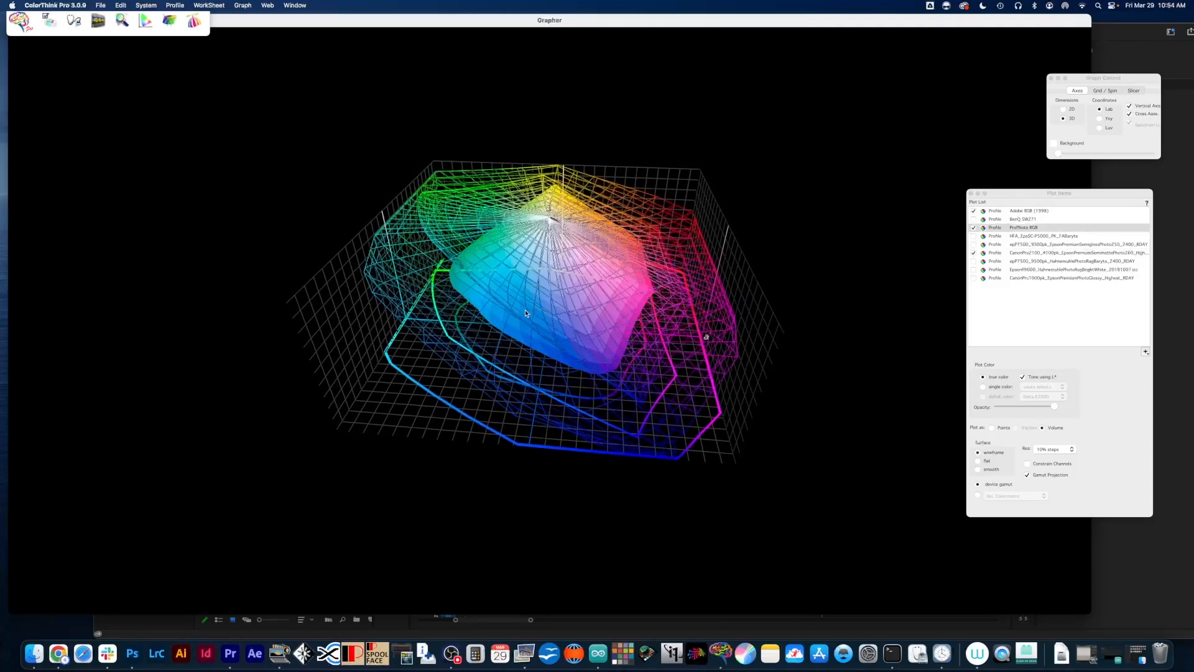
left_click_drag(493, 320, 534, 295)
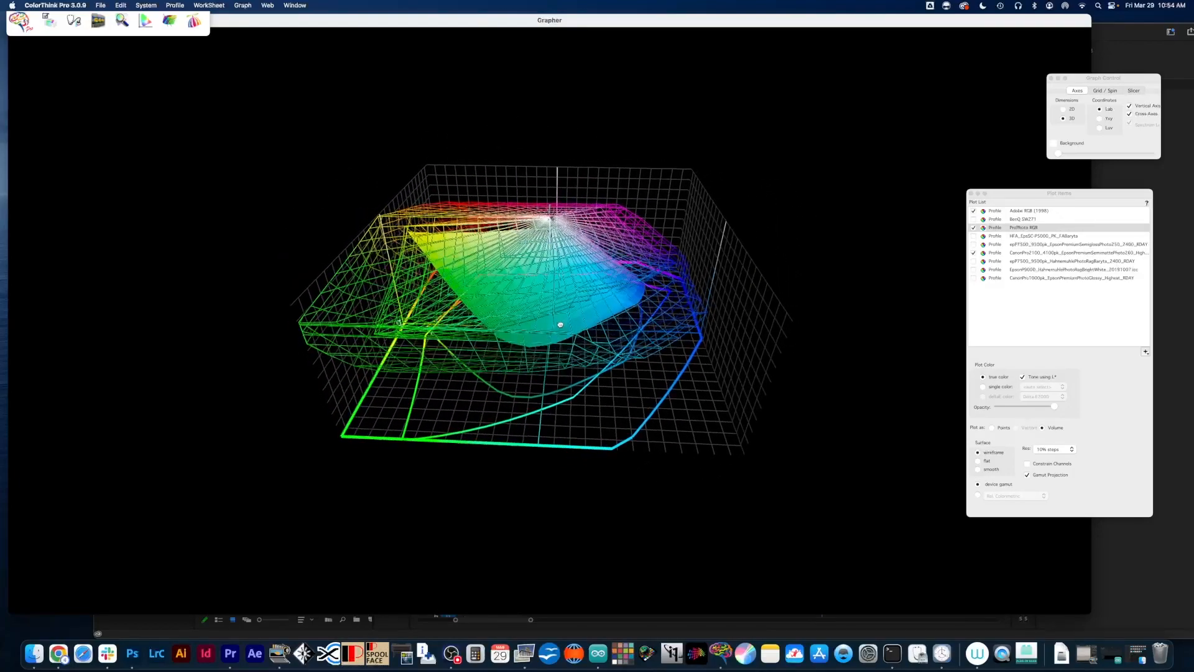
left_click_drag(561, 325, 538, 328)
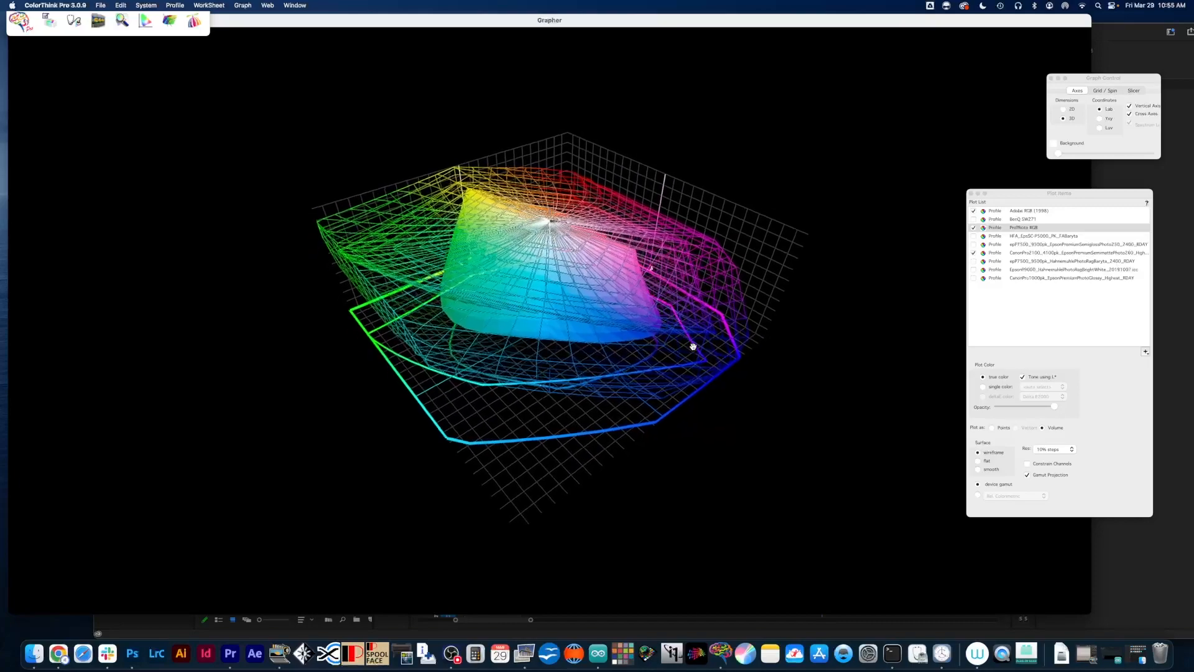
left_click_drag(693, 345, 958, 290)
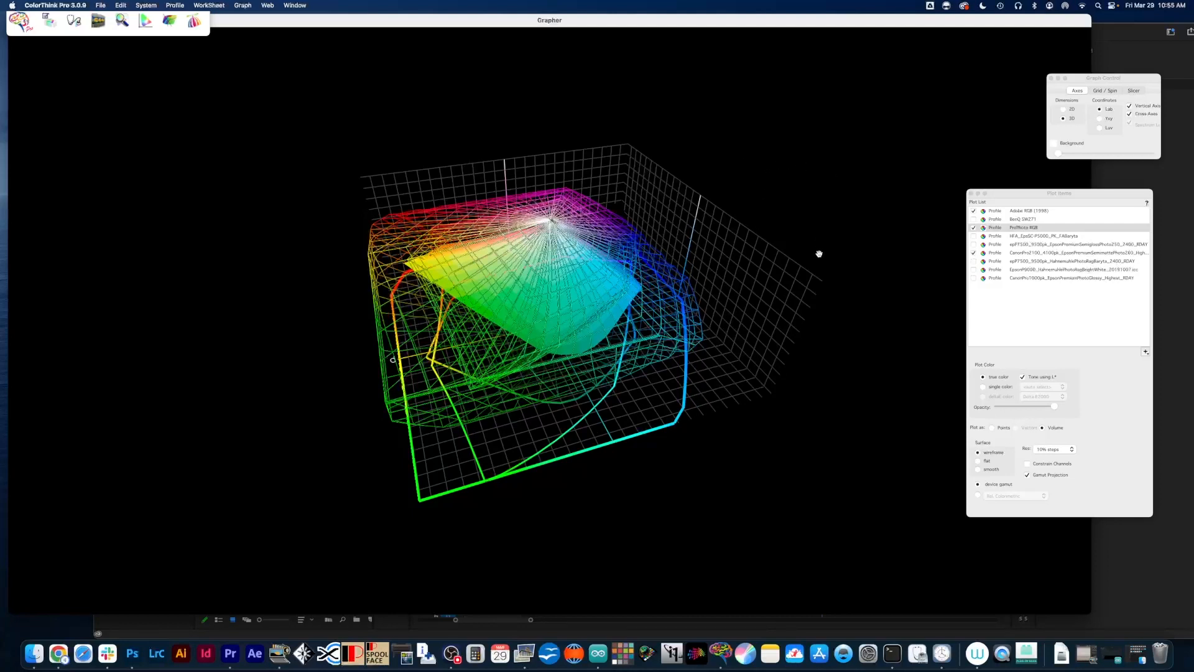
left_click_drag(779, 313, 765, 239)
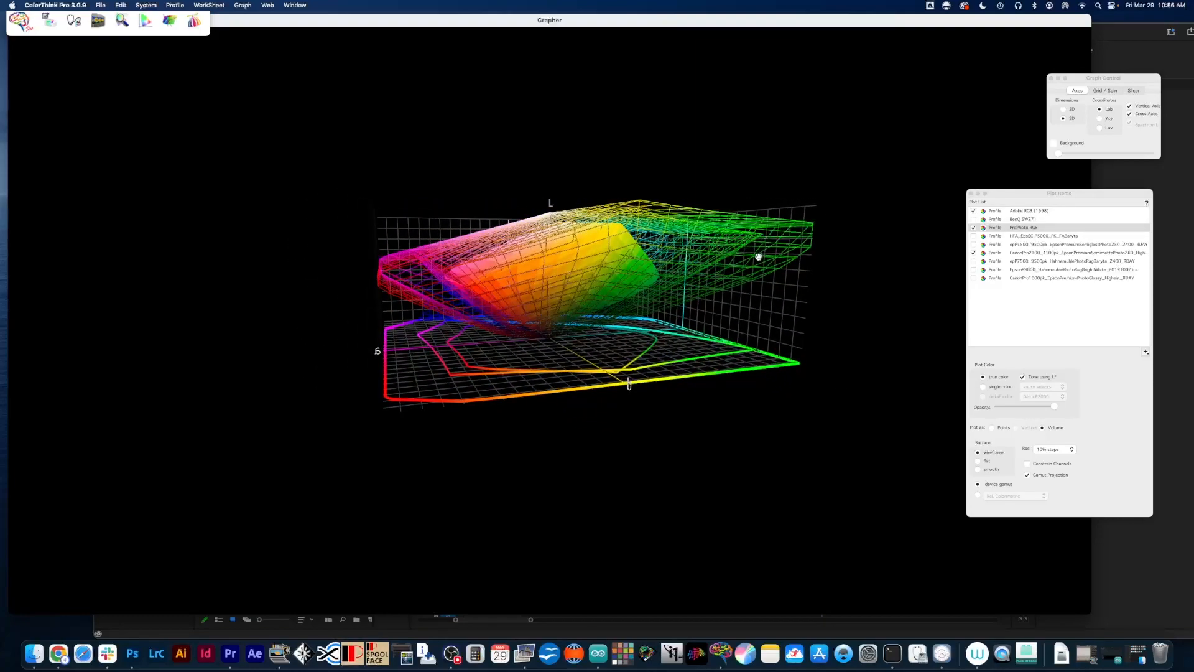